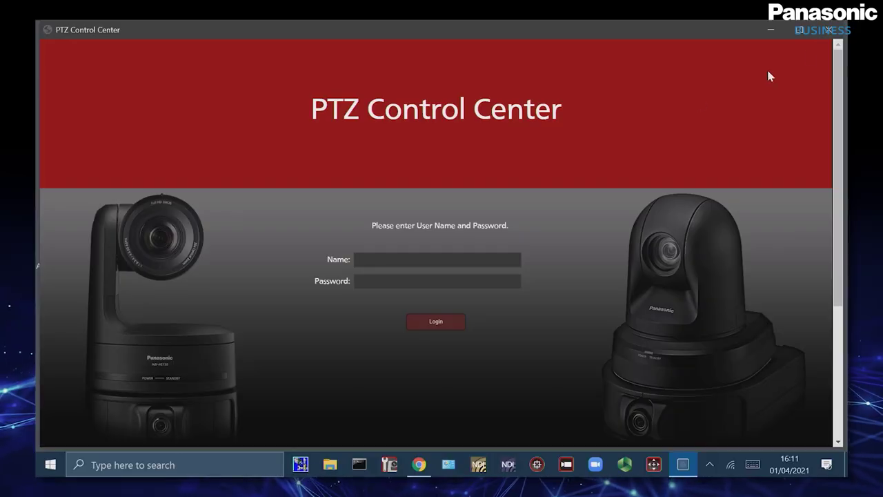
Maximize the PTZ Control Center window and begin entering the Admin login credentials.
{"action": "left_click", "coordinate": [802, 31]}
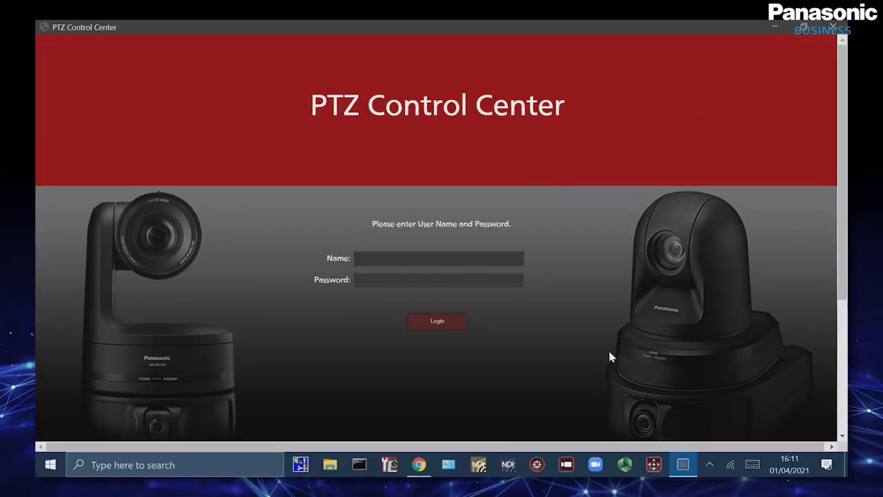
{"action": "left_click", "coordinate": [422, 260]}
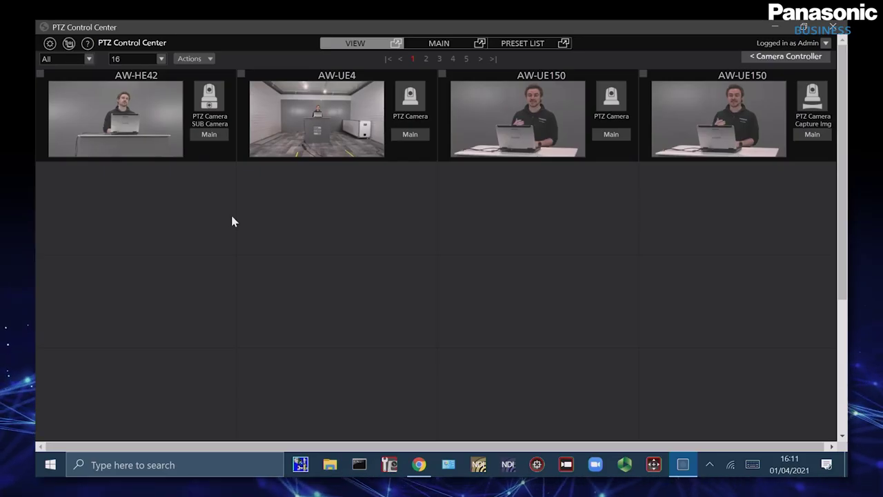
Open System Setting on the Category page listing Lecture Room A, B and C.
{"action": "left_click", "coordinate": [50, 44]}
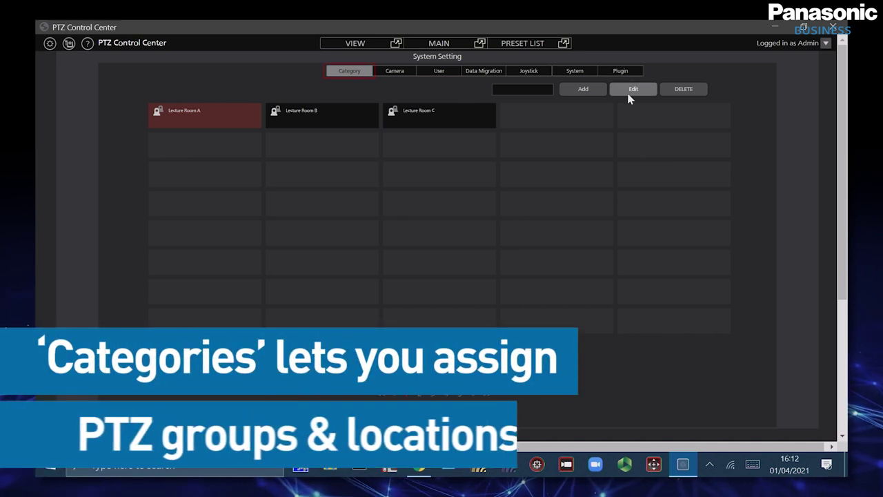
Edit Lecture Room A and pick an AW-UE150 camera from Selectable Cameras.
{"action": "left_click", "coordinate": [633, 89]}
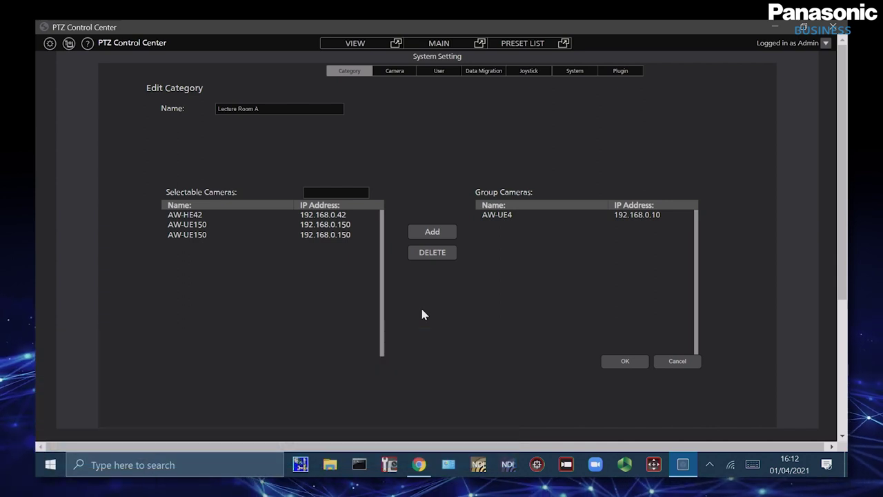
{"action": "left_click", "coordinate": [264, 235]}
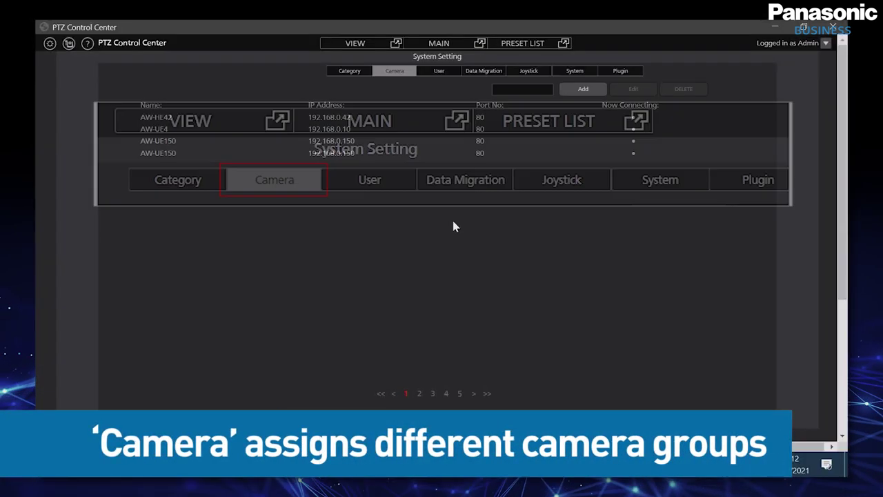
Start adding a new camera and trial Auto Search for the PTZ and sub camera fields.
{"action": "left_click", "coordinate": [580, 89]}
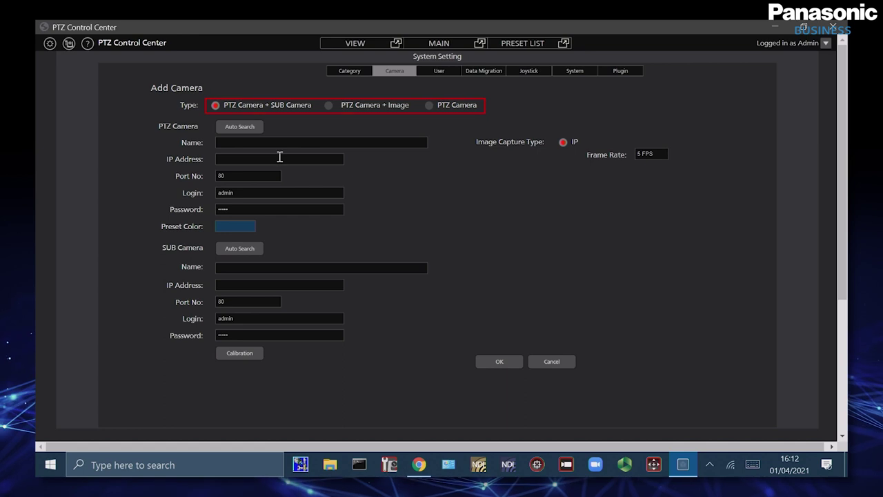
{"action": "left_click", "coordinate": [240, 127]}
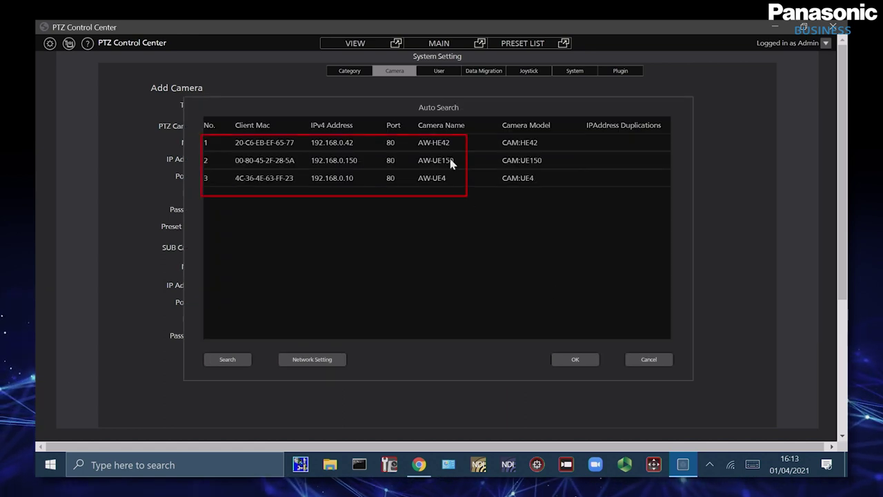
{"action": "left_click", "coordinate": [629, 358]}
{"action": "left_click", "coordinate": [253, 251]}
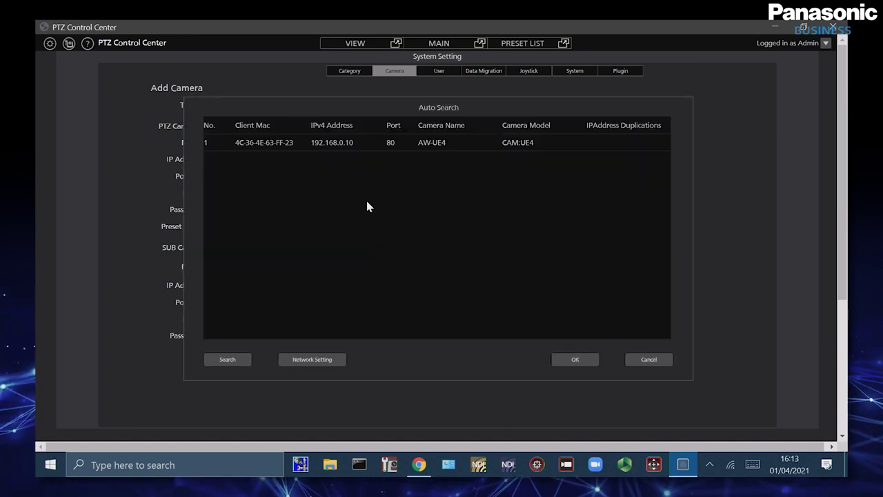
{"action": "left_click", "coordinate": [395, 142]}
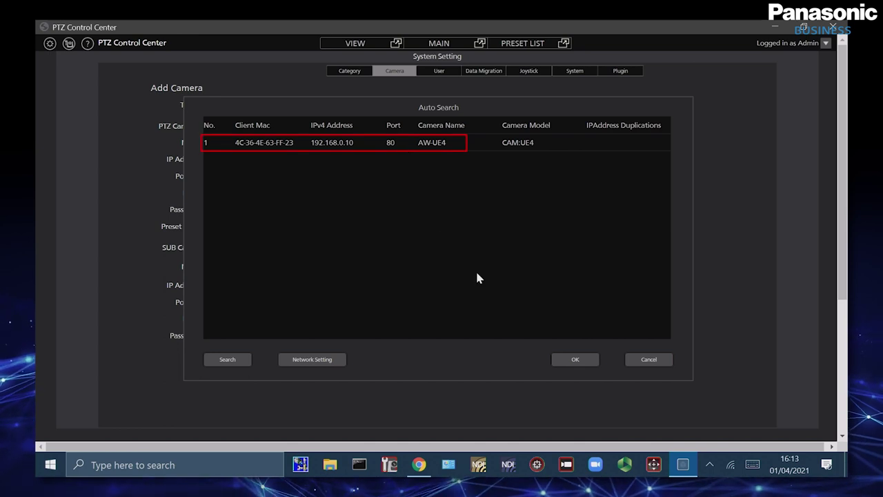
{"action": "left_click", "coordinate": [667, 360]}
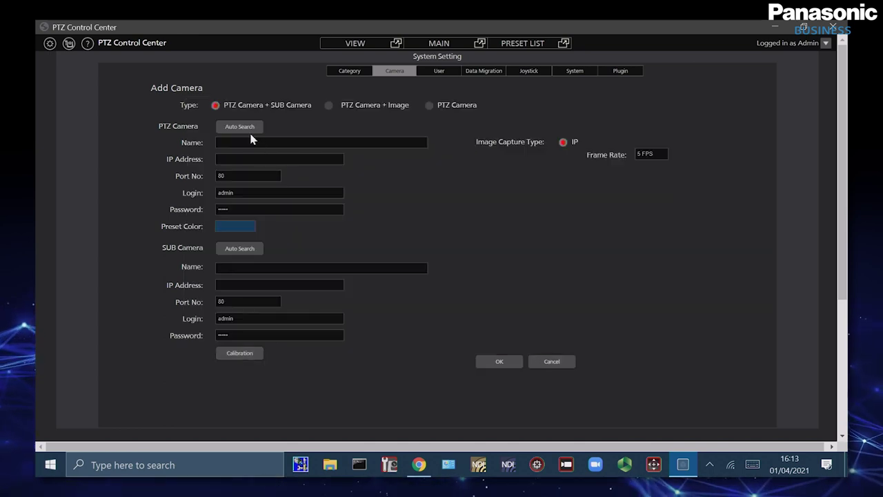
Fill PTZ Camera with AW-HE42 and SUB Camera with AW-UE4, then check Calibration.
{"action": "left_click", "coordinate": [243, 128]}
{"action": "left_click", "coordinate": [418, 143]}
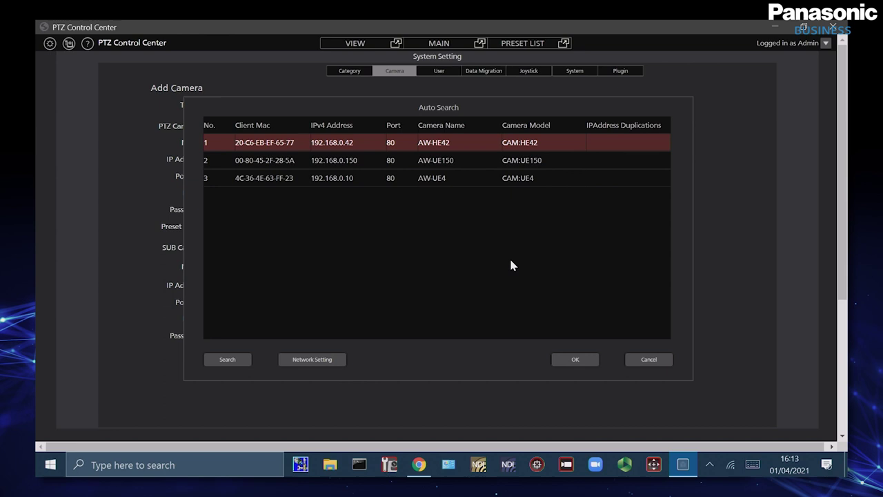
{"action": "left_click", "coordinate": [574, 359]}
{"action": "left_click", "coordinate": [225, 250]}
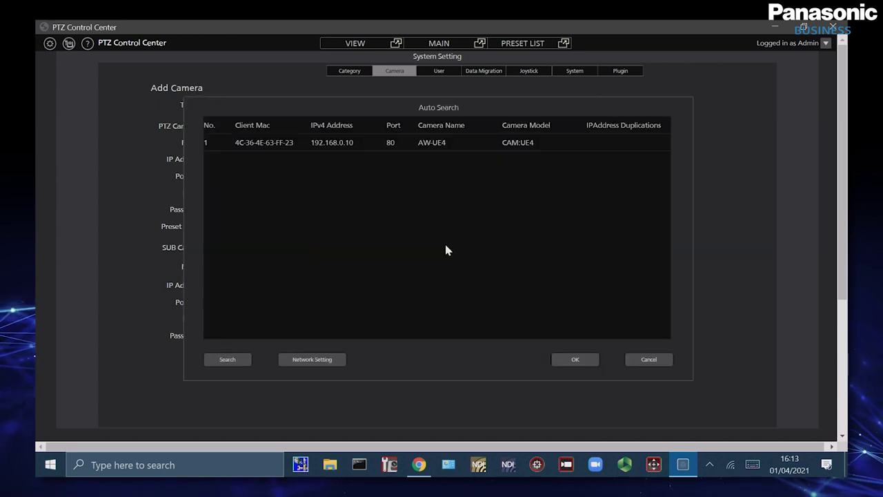
{"action": "left_click", "coordinate": [449, 144]}
{"action": "left_click", "coordinate": [576, 364]}
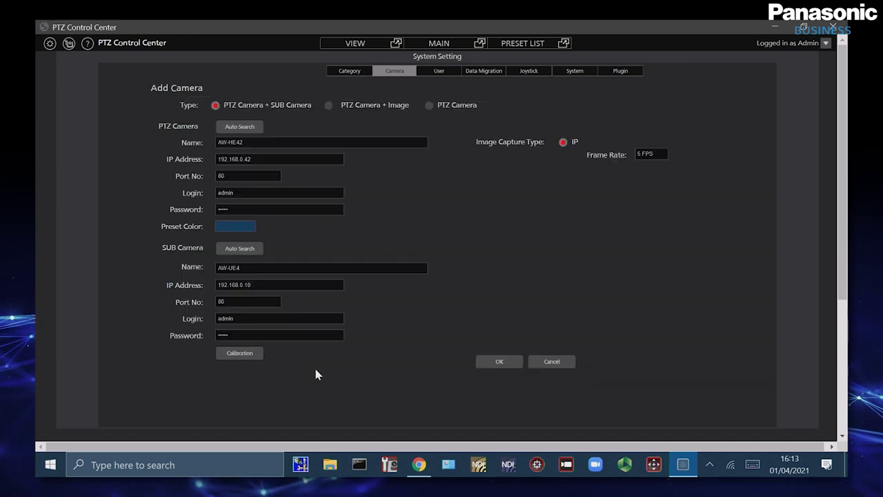
{"action": "left_click", "coordinate": [239, 354]}
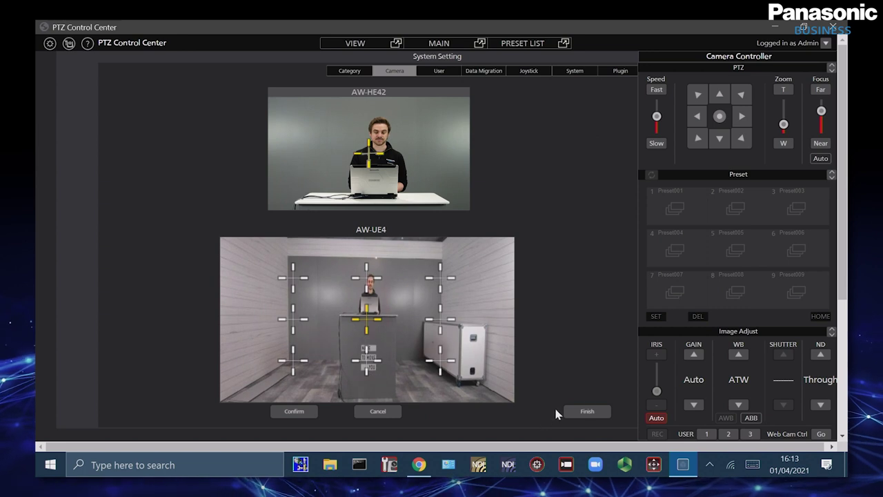
{"action": "left_click", "coordinate": [378, 411]}
Try the PTZ Camera + Image type and Network Setting, then cancel the camera and list users.
{"action": "left_click", "coordinate": [330, 106]}
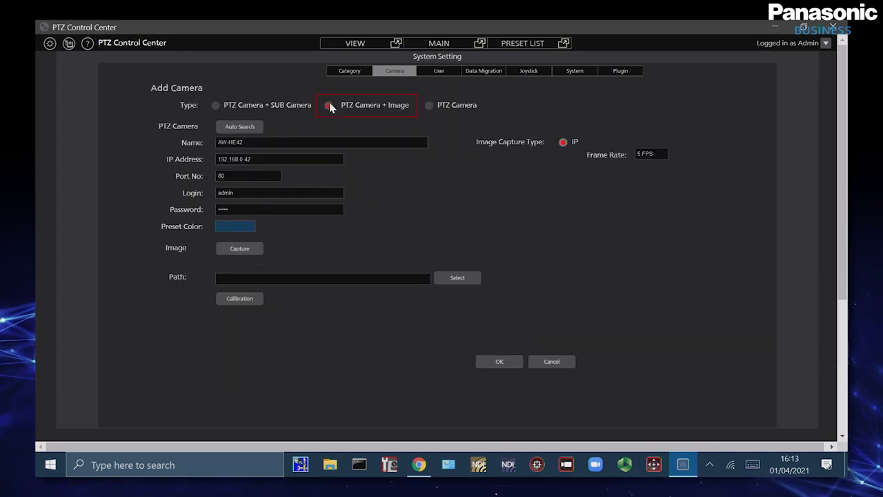
{"action": "left_click", "coordinate": [242, 128]}
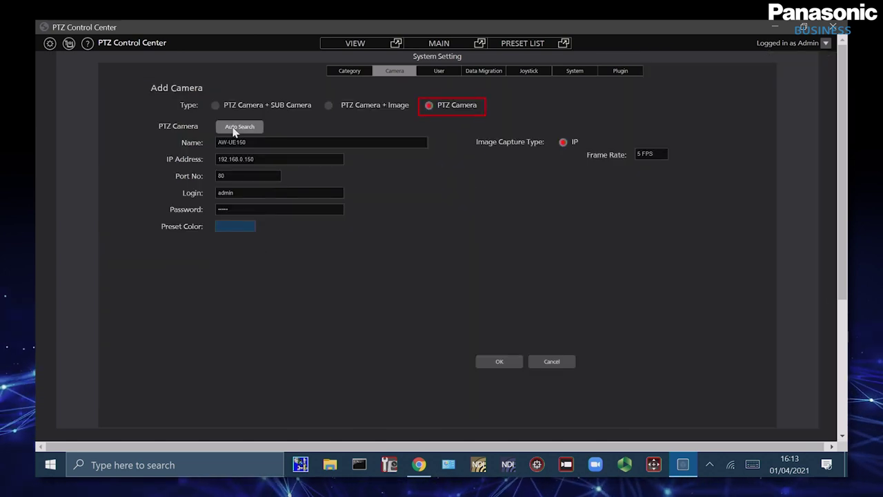
{"action": "left_click", "coordinate": [235, 128]}
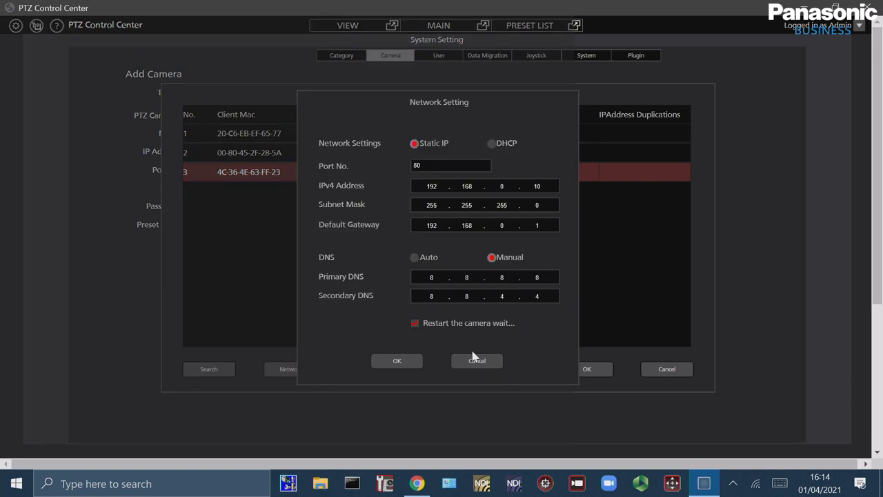
{"action": "left_click", "coordinate": [492, 369]}
{"action": "left_click", "coordinate": [591, 375]}
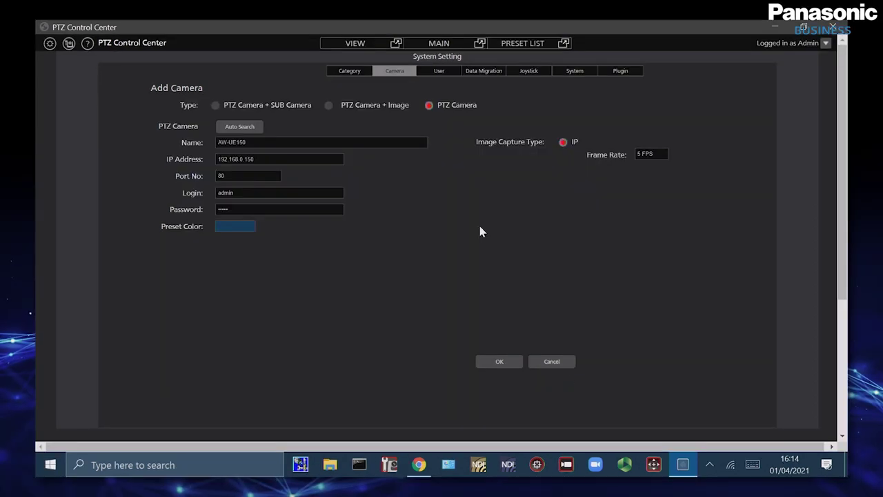
{"action": "left_click", "coordinate": [551, 363]}
{"action": "left_click", "coordinate": [442, 72]}
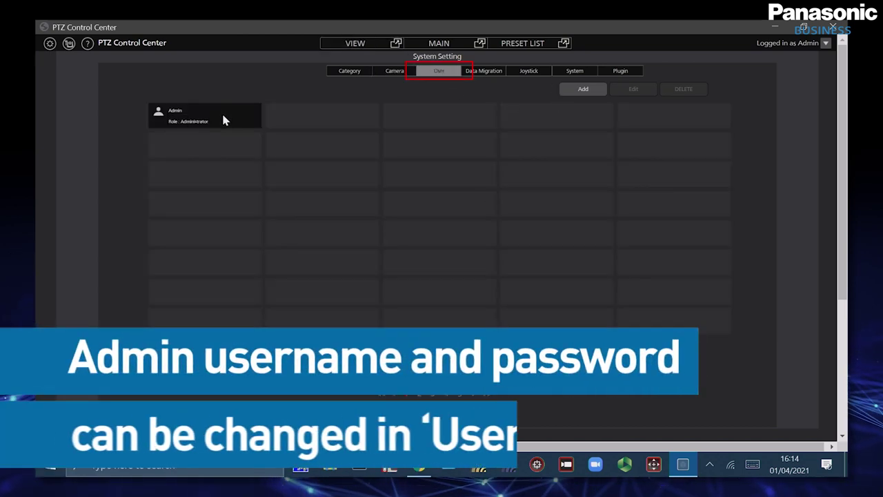
Inspect the Admin account, then start a new user by entering a login and choosing a role.
{"action": "left_click", "coordinate": [223, 117]}
{"action": "left_click", "coordinate": [632, 93]}
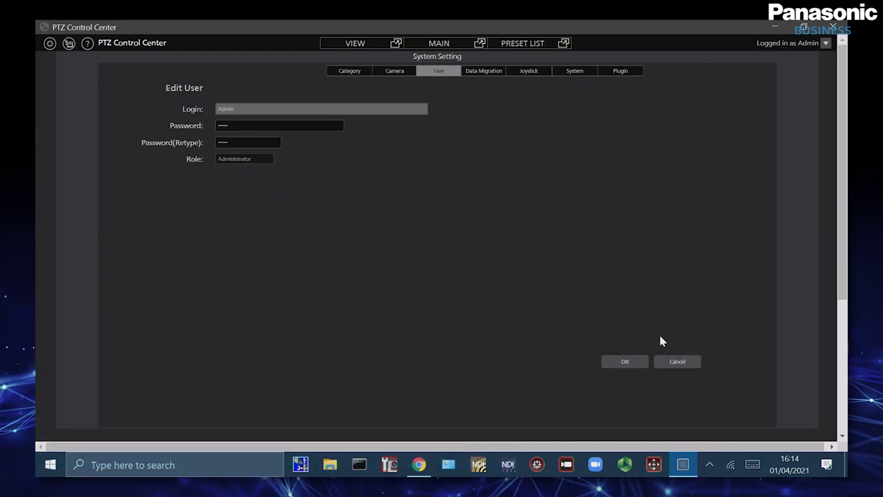
{"action": "left_click", "coordinate": [685, 363]}
{"action": "left_click", "coordinate": [563, 90]}
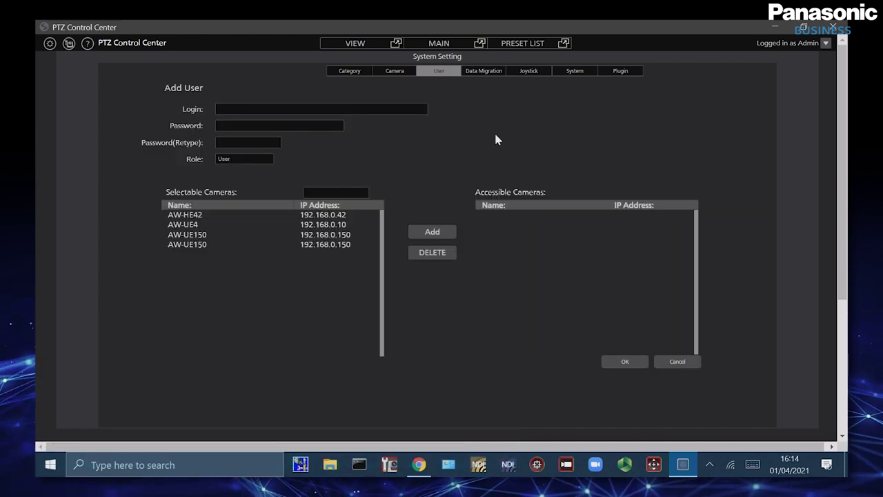
{"action": "left_click", "coordinate": [306, 107]}
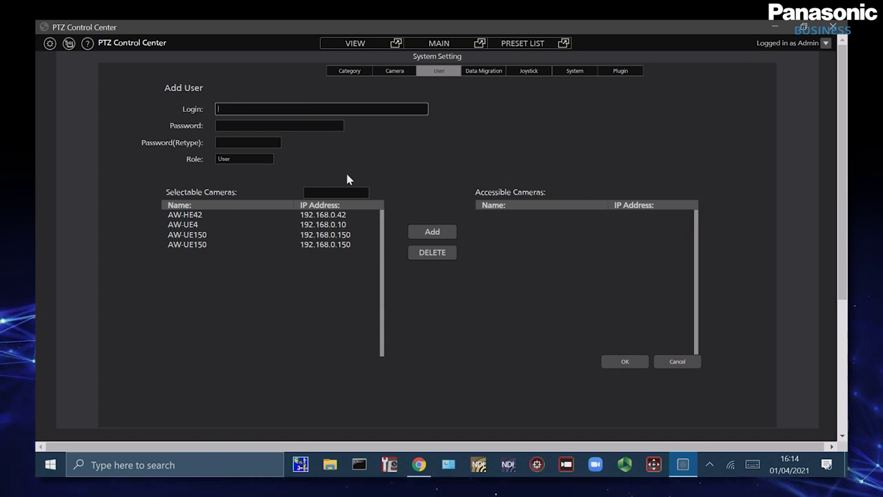
{"action": "left_click", "coordinate": [251, 166]}
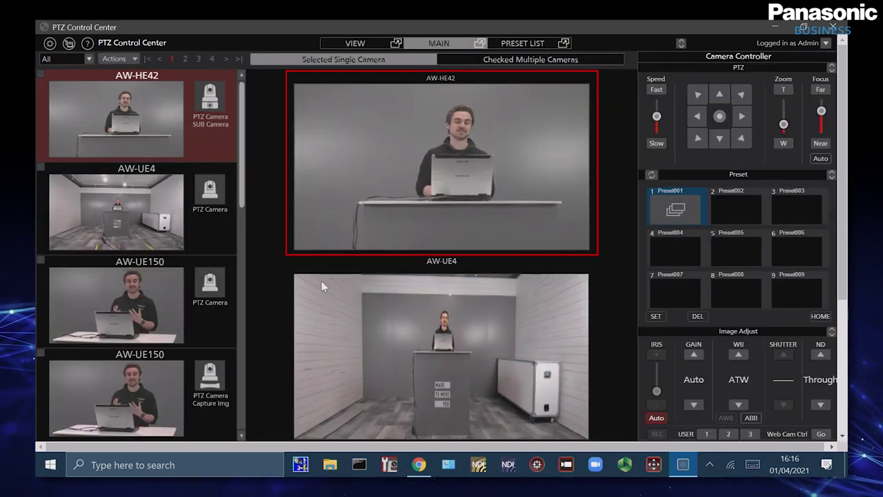
Aim AW-HE42 at two spots in the AW-UE4 wide view and save the shot as Preset002.
{"action": "left_click", "coordinate": [322, 281]}
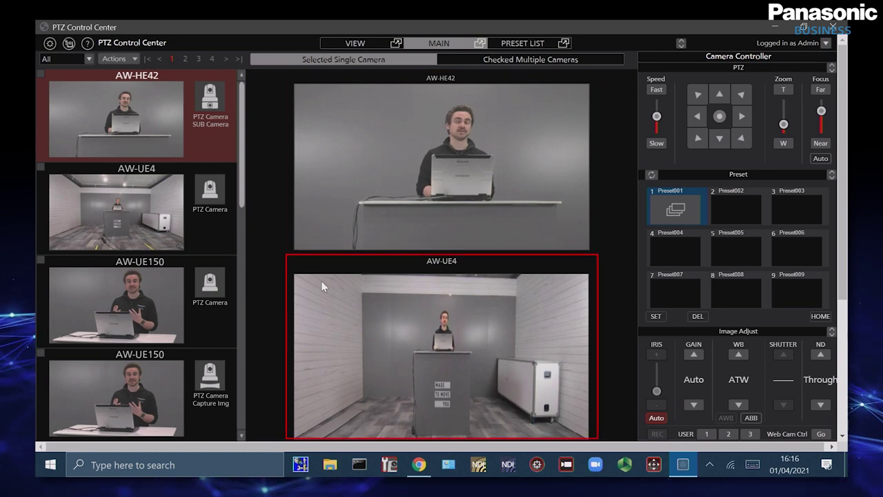
{"action": "left_click", "coordinate": [413, 328]}
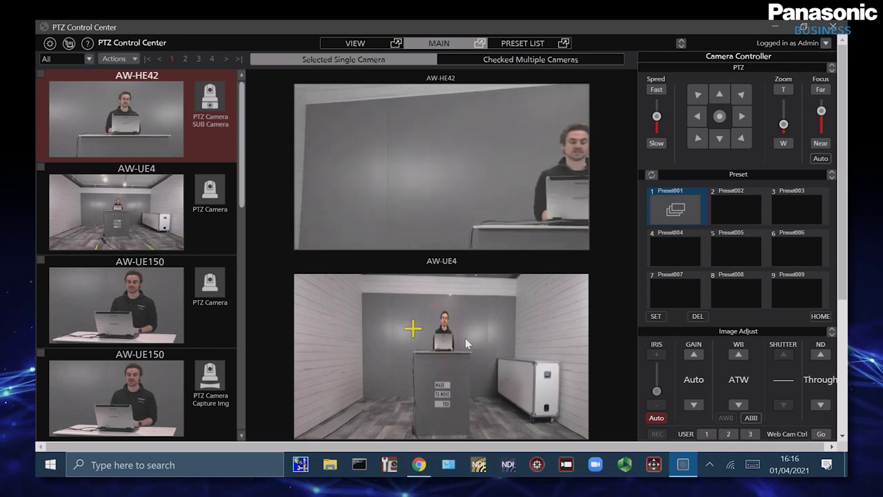
{"action": "left_click", "coordinate": [465, 338]}
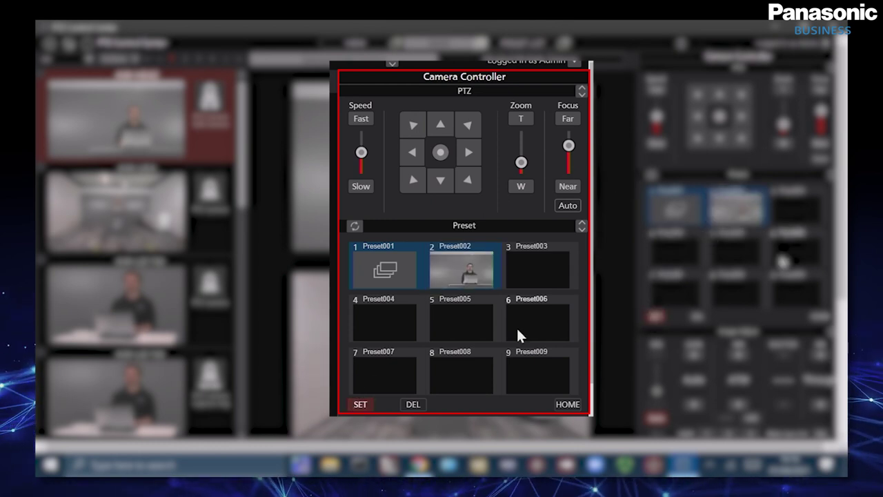
{"action": "left_click", "coordinate": [466, 269]}
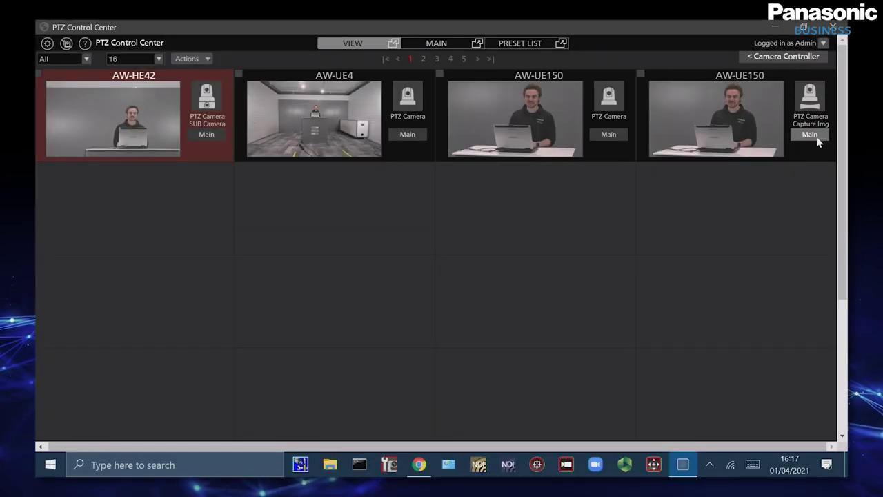
Control AW-UE150 Capture Img and re-centre it on the presenter using the wide image.
{"action": "left_click", "coordinate": [810, 135]}
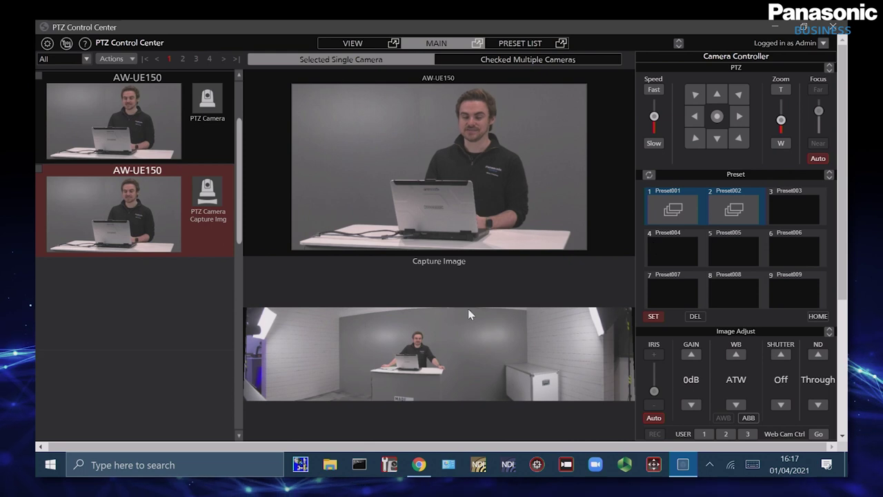
{"action": "left_click", "coordinate": [456, 333]}
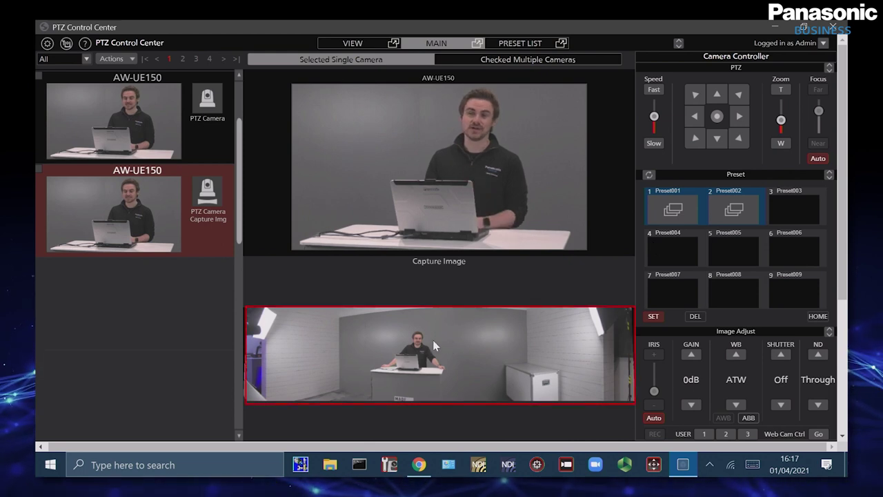
{"action": "left_click", "coordinate": [339, 342]}
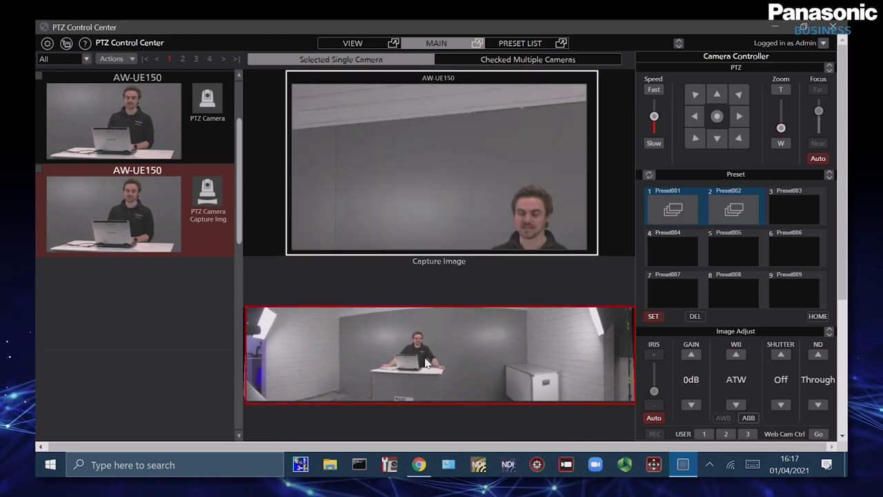
{"action": "left_click", "coordinate": [422, 353]}
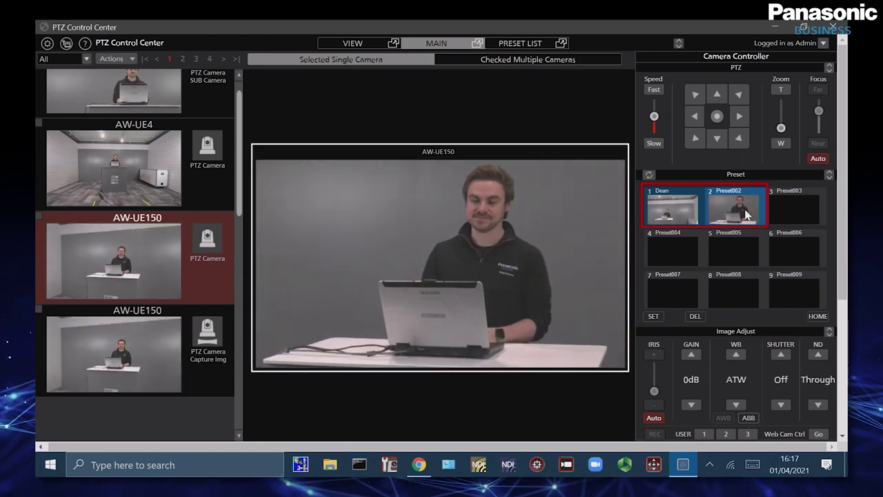
Switch control through AW-UE4, AW-HE42 and AW-UE150 Capture Img, then show the Preset List.
{"action": "left_click", "coordinate": [133, 173]}
{"action": "scroll", "coordinate": [133, 172], "scroll_direction": "up", "scroll_amount": 1}
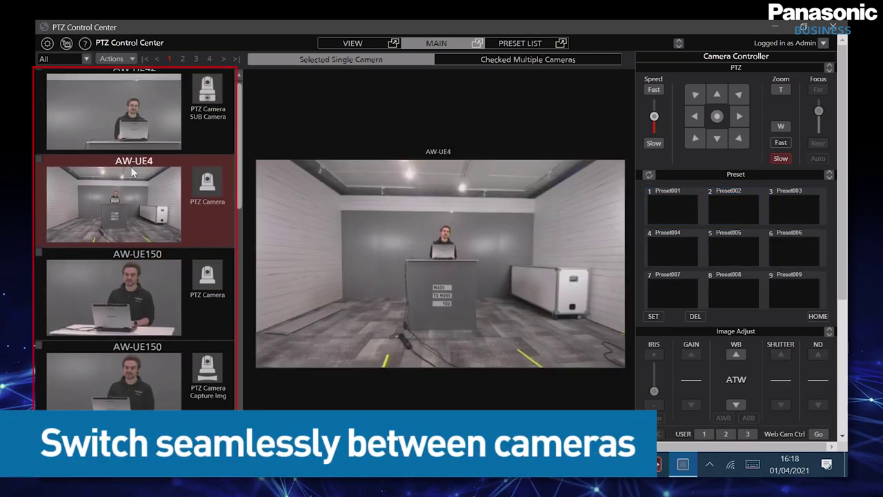
{"action": "left_click", "coordinate": [156, 175]}
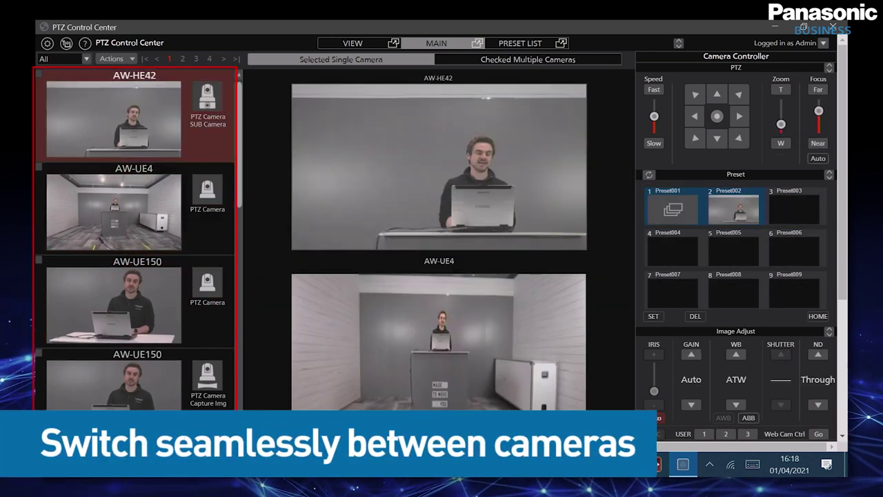
{"action": "left_click", "coordinate": [131, 403]}
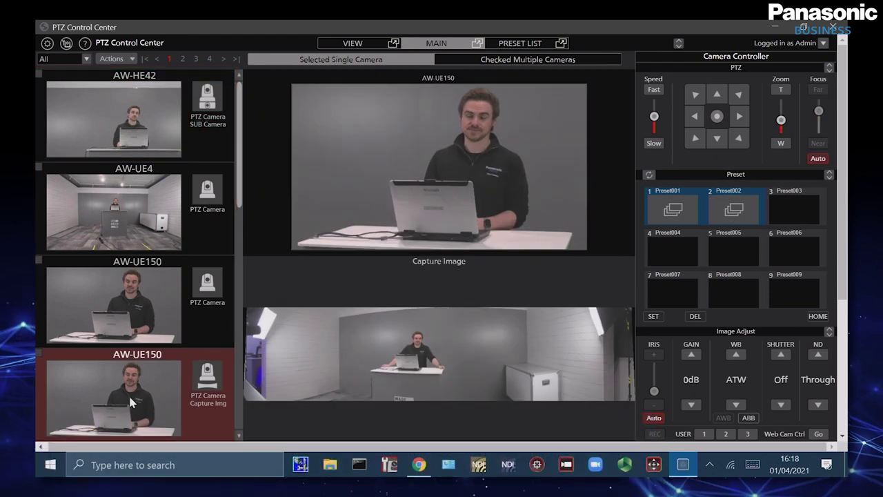
{"action": "left_click", "coordinate": [520, 42]}
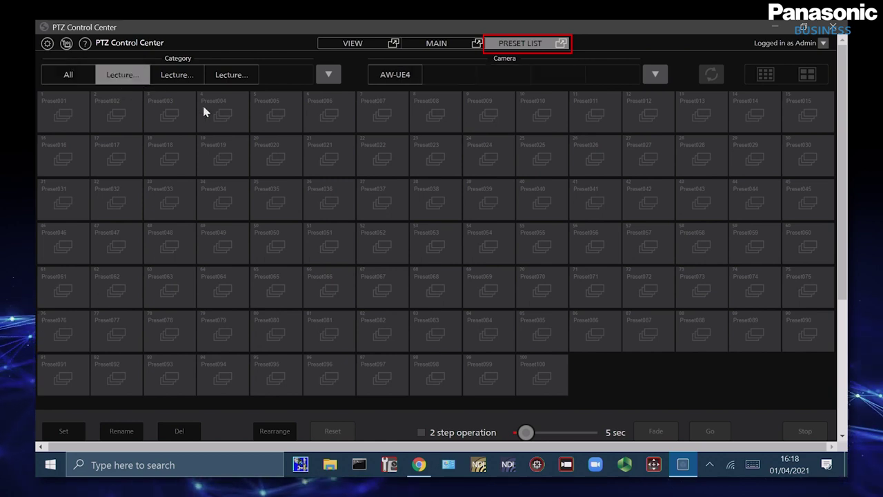
Filter the Preset List to camera AW-UE4 and the All category.
{"action": "left_click", "coordinate": [379, 84]}
{"action": "left_click", "coordinate": [86, 76]}
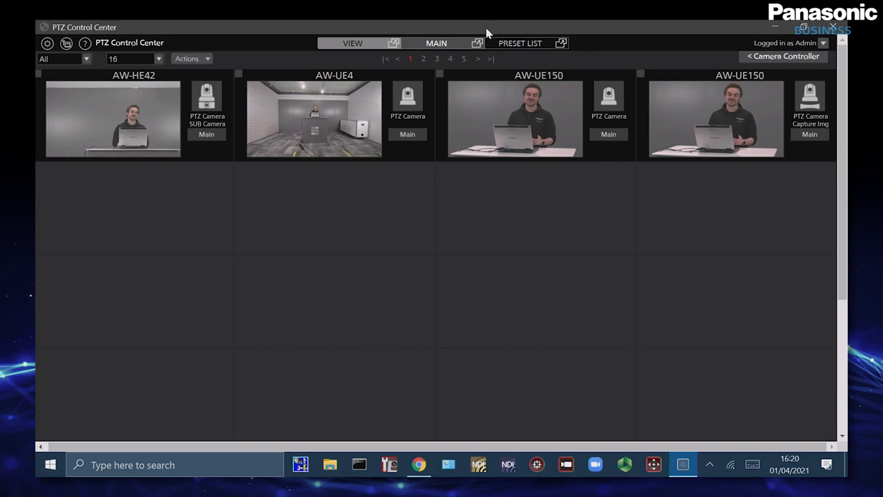
Detach the Preset List into its own window, close it, and detach it again.
{"action": "left_click", "coordinate": [561, 45]}
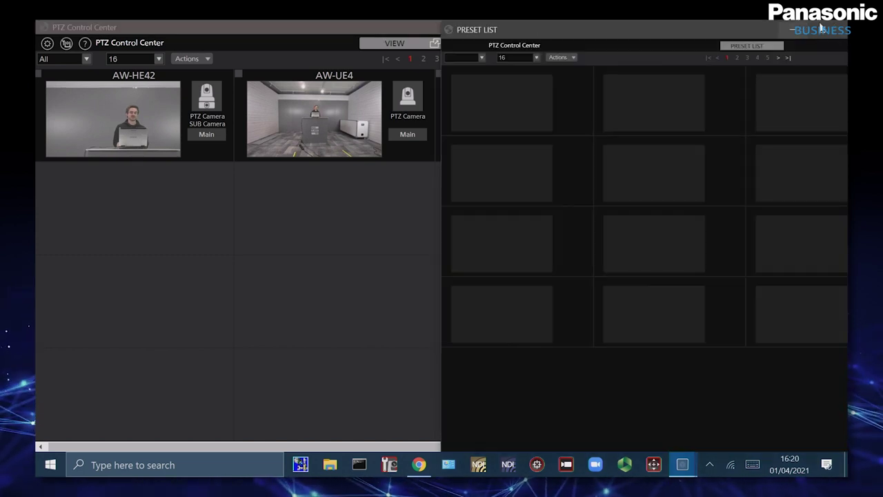
{"action": "left_click", "coordinate": [822, 29]}
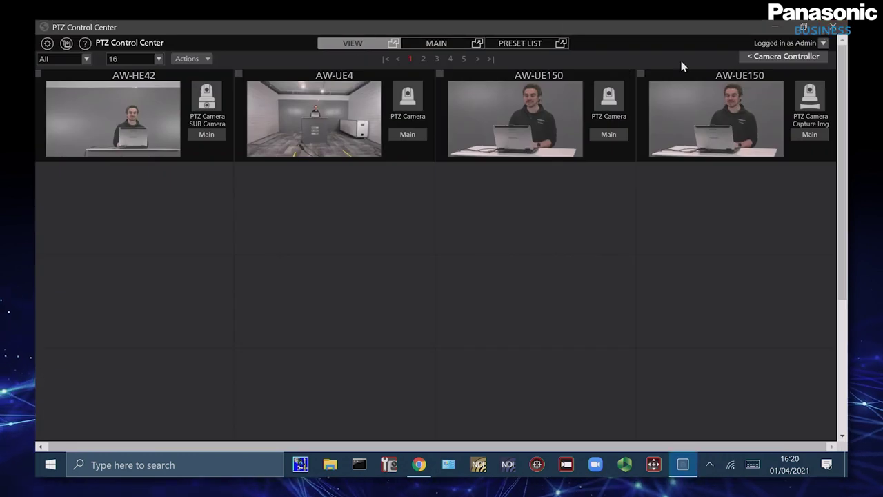
{"action": "left_click", "coordinate": [561, 44]}
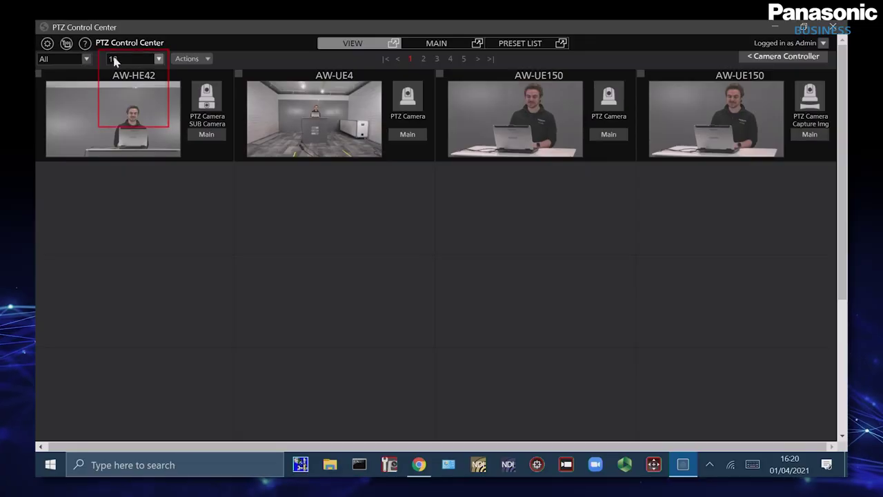
Set the View tiles per page to 9, then back to 4.
{"action": "left_click", "coordinate": [130, 60]}
{"action": "left_click", "coordinate": [133, 94]}
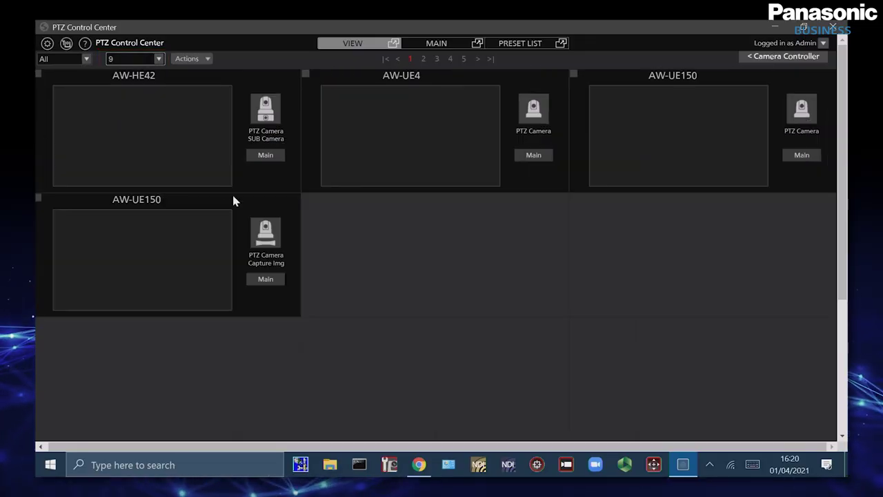
{"action": "left_click", "coordinate": [134, 58]}
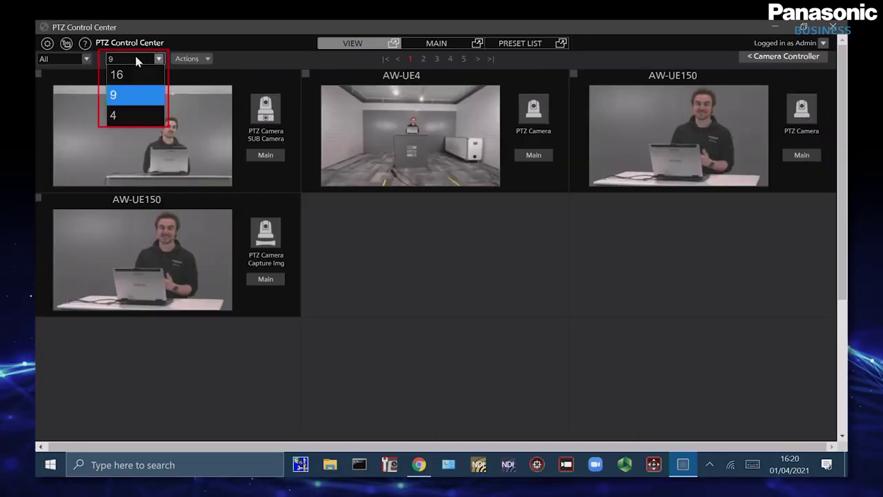